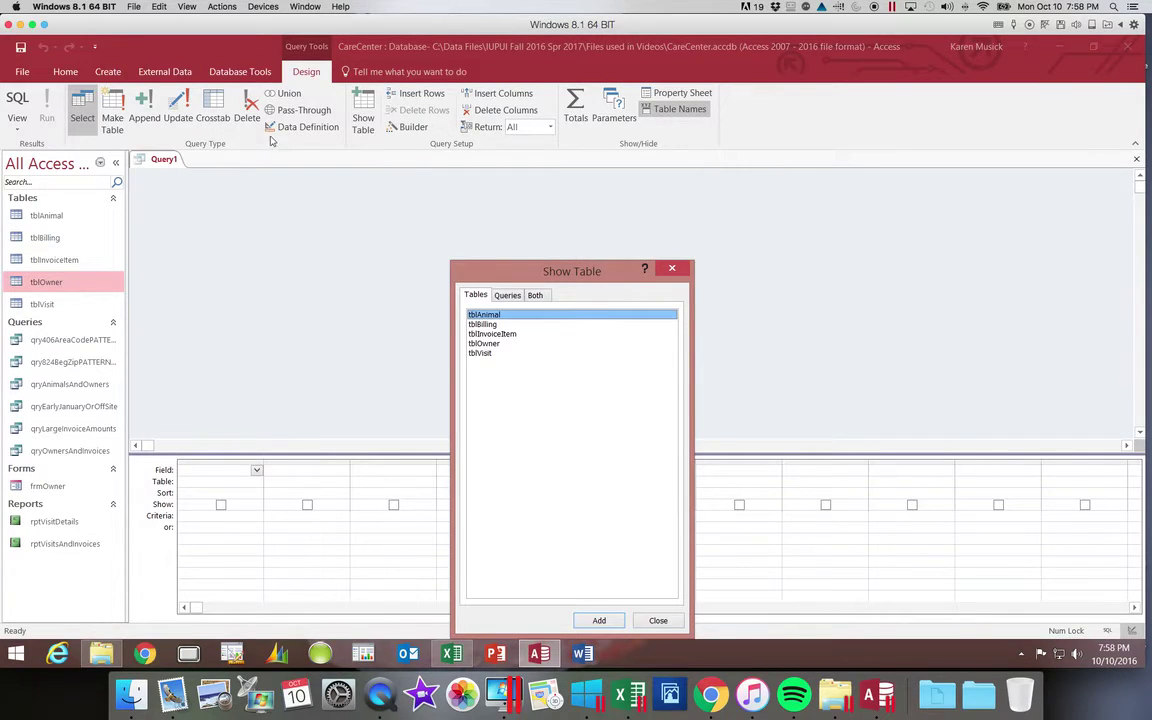
Add the tblOwner table to the query design and enlarge its field list to show all fields
left_click(492, 343)
left_click(598, 620)
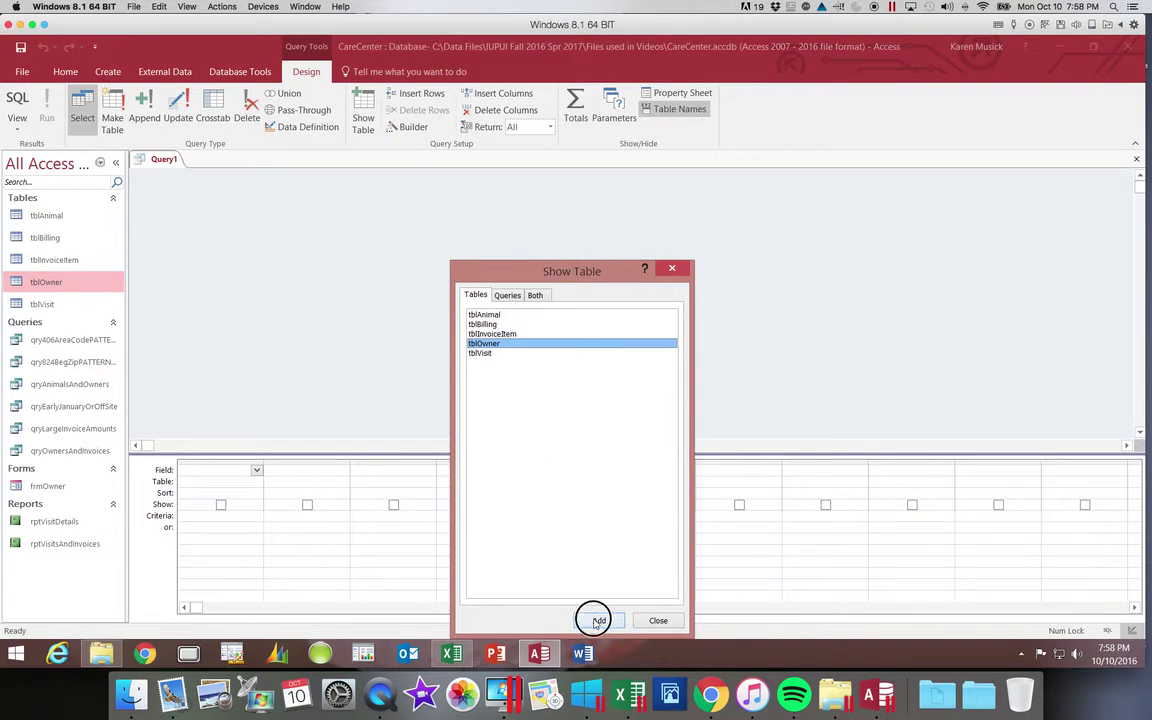
left_click(648, 621)
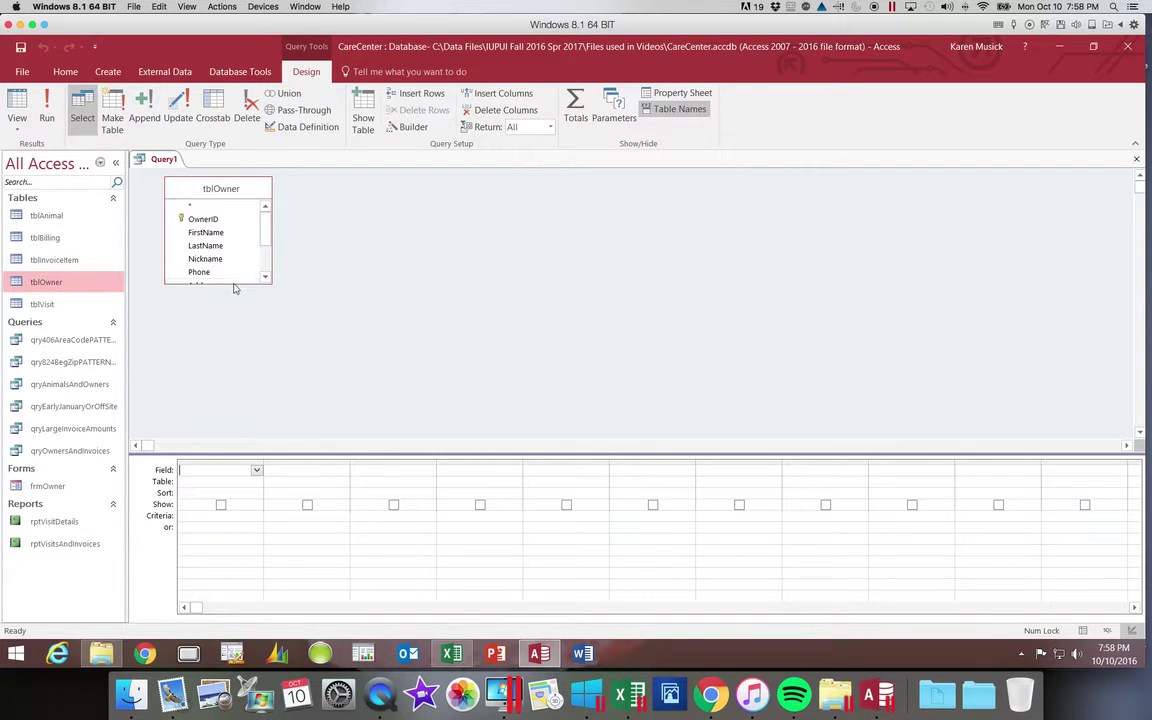
left_click_drag(234, 285, 229, 349)
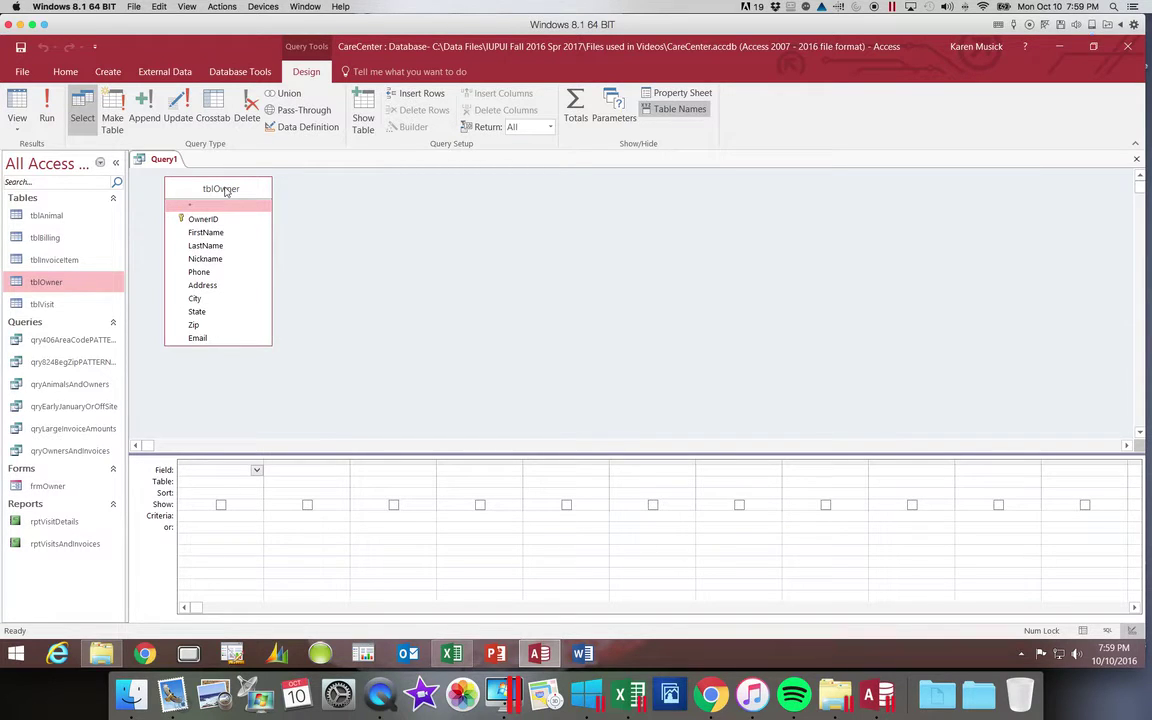
Add all tblOwner fields to the query design grid and widen the City column
double_click(222, 190)
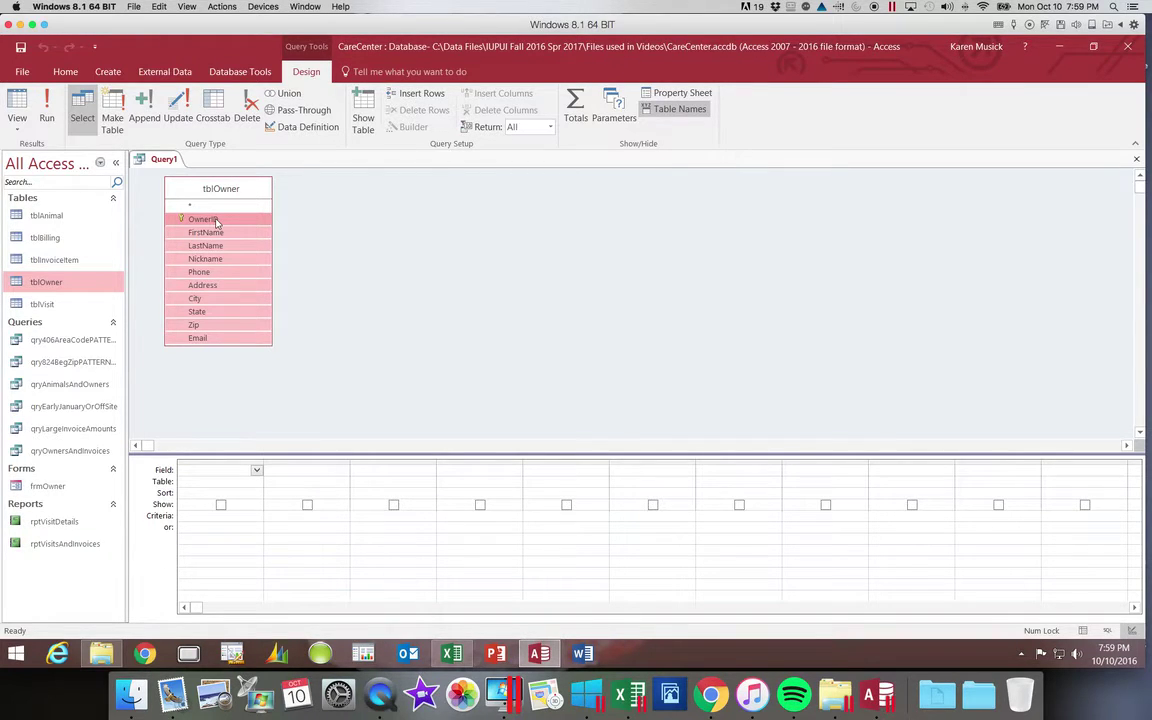
left_click(216, 222)
left_click_drag(216, 222, 215, 477)
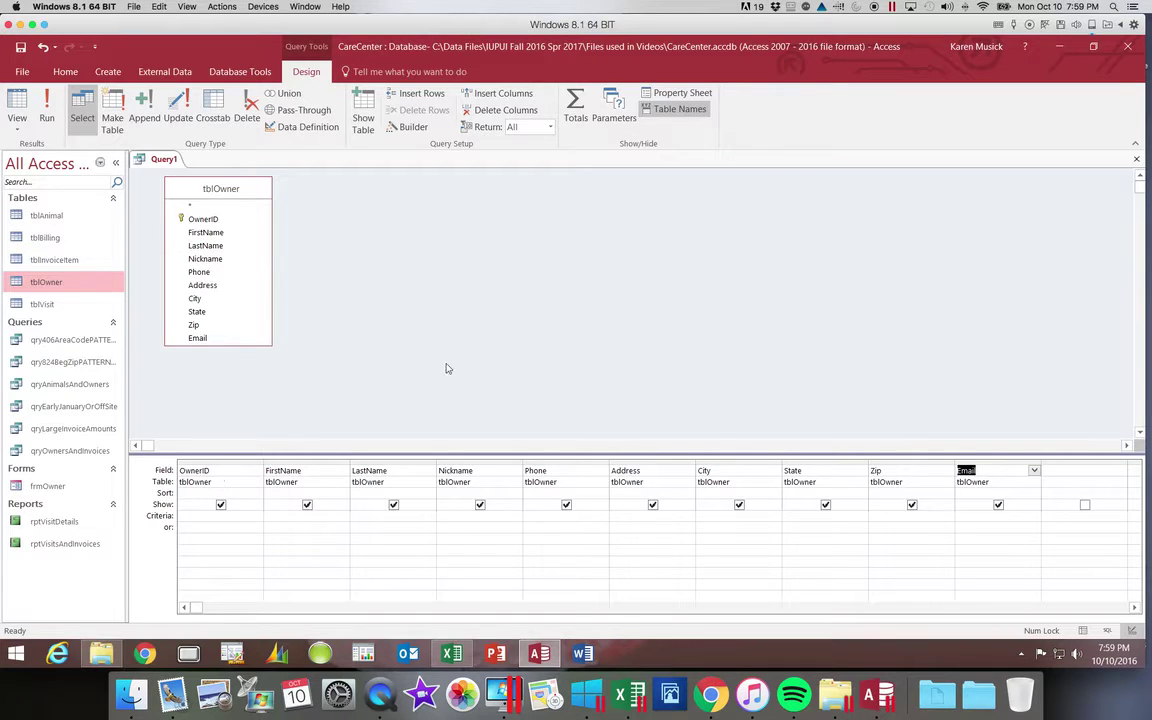
left_click_drag(782, 462, 856, 469)
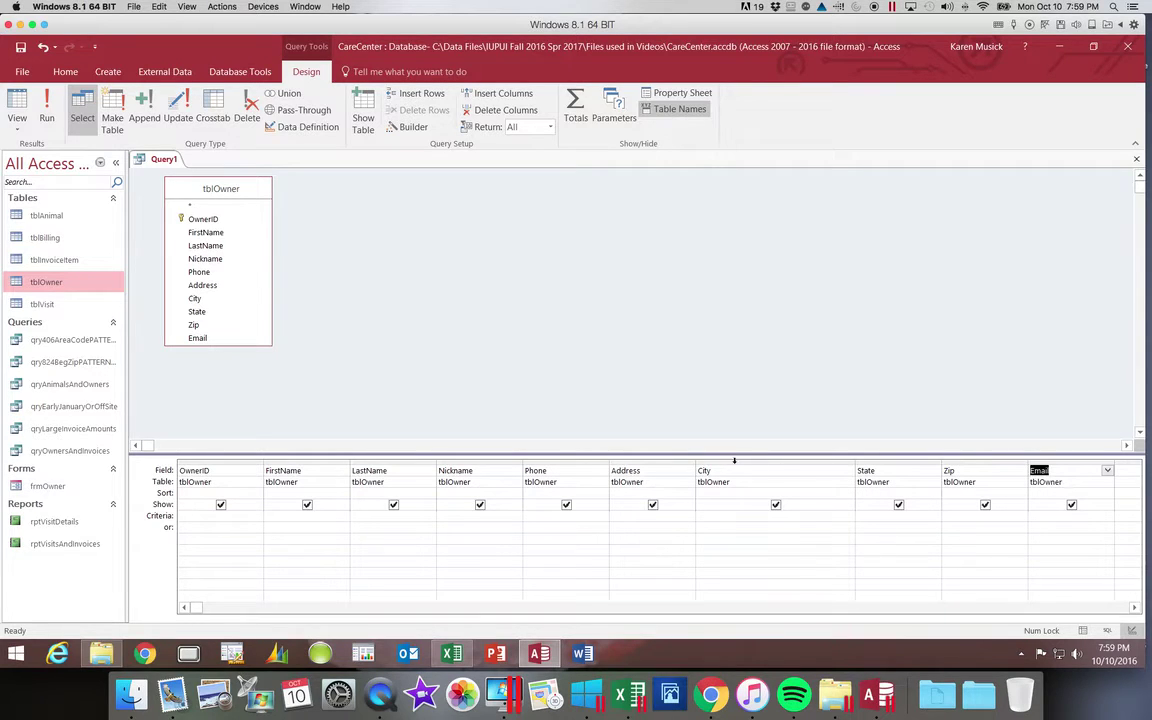
Enter the criterion In ("Cody", "Ralston", "Powell") for the City field
left_click(705, 517)
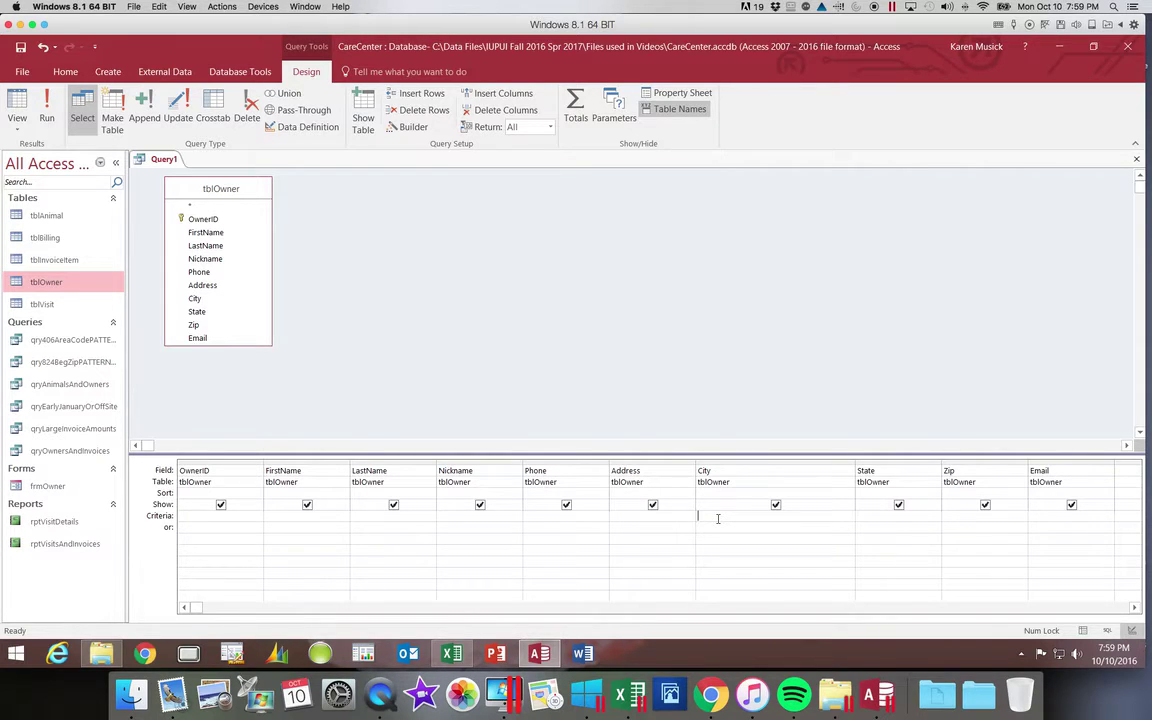
type("In (")
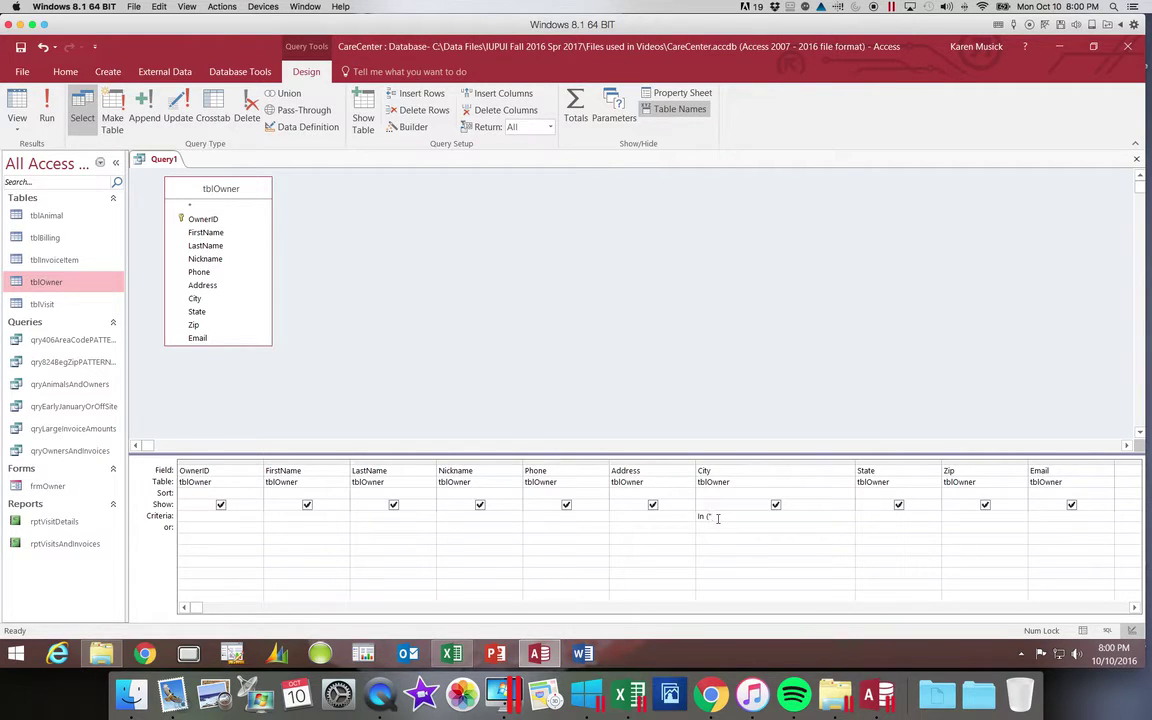
type("Cody\", \"Ralston\", \"Powell\"")
key("ctrl+z")
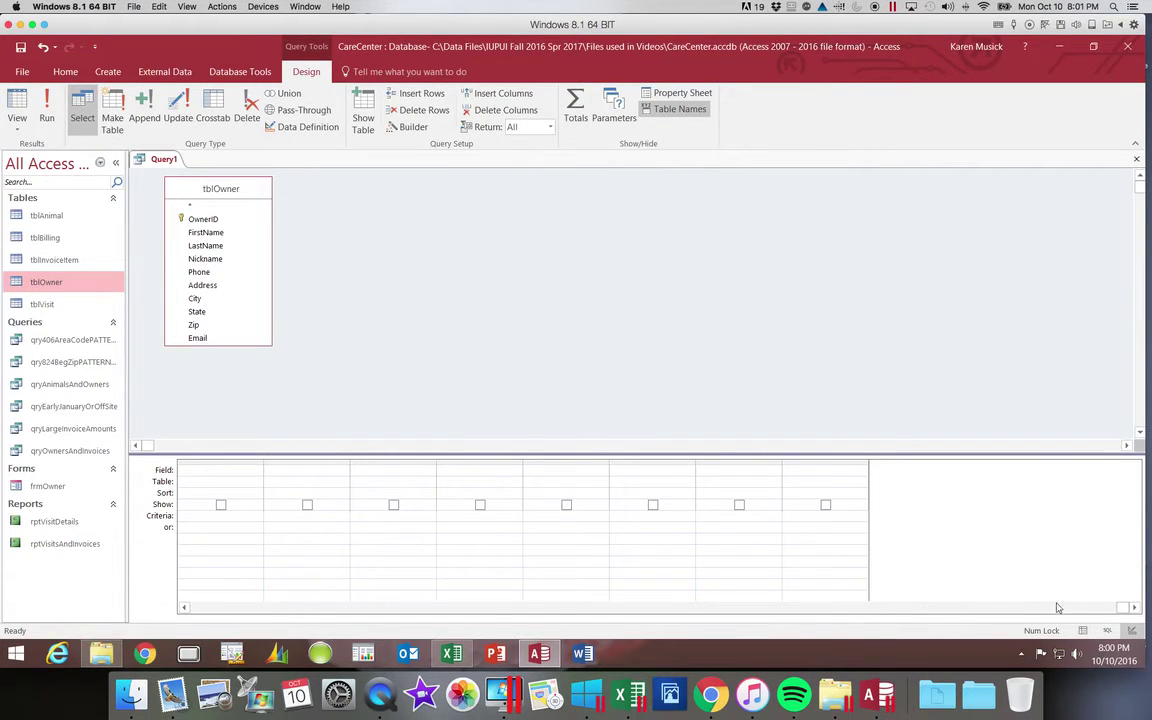
left_click(1117, 607)
left_click_drag(937, 628, 607, 613)
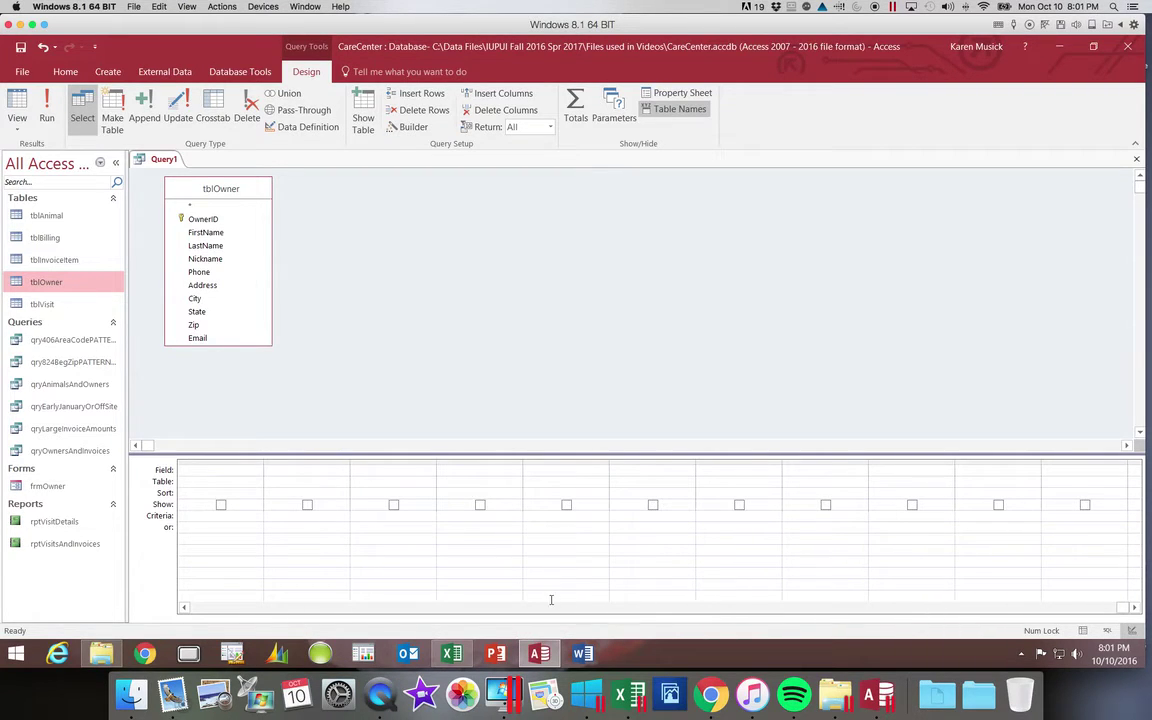
left_click(207, 608)
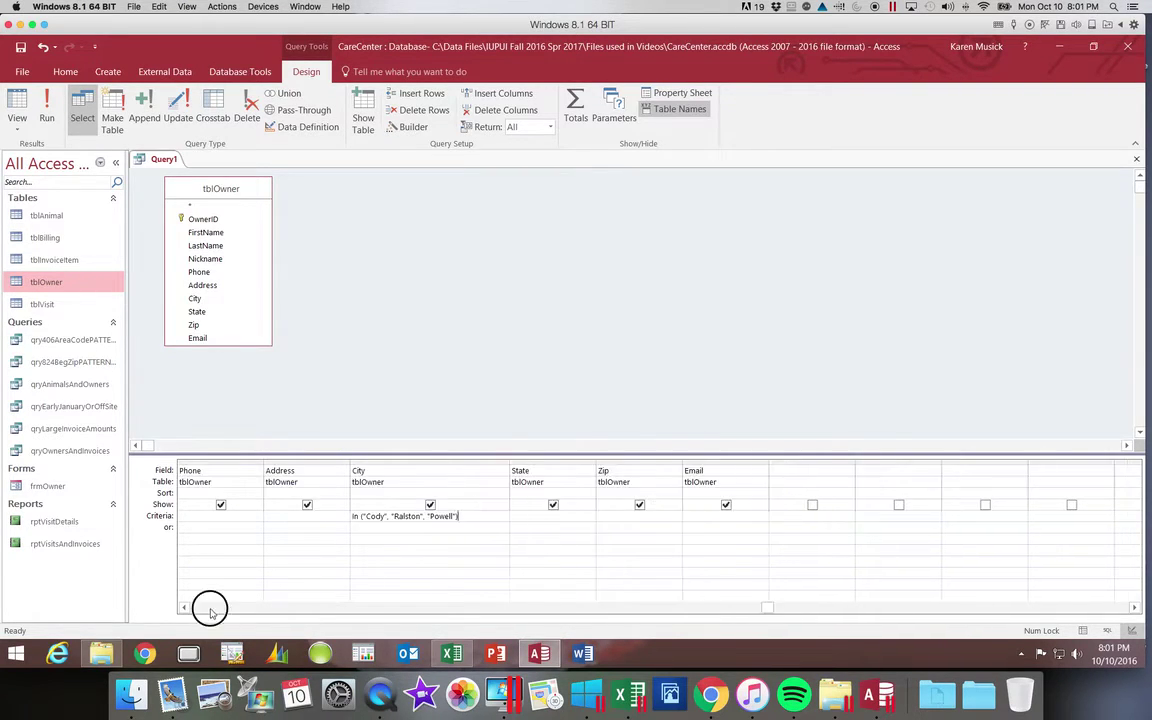
left_click(210, 609)
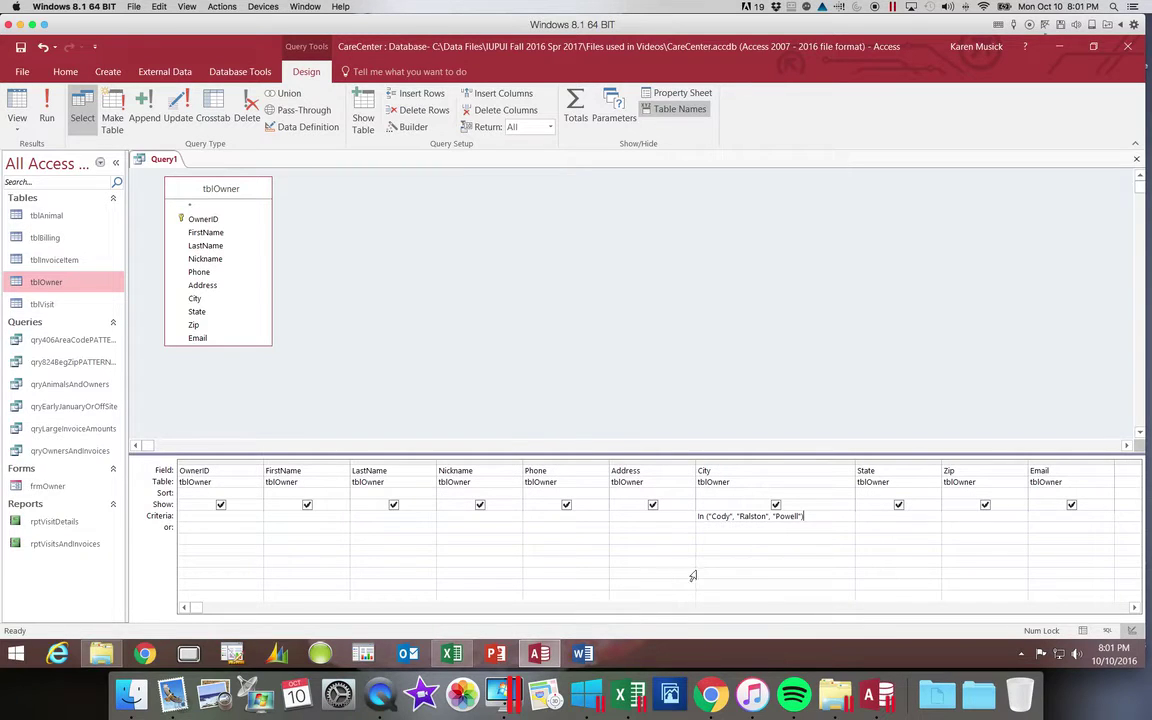
View the full City criterion in the Zoom box and accept it
right_click(710, 516)
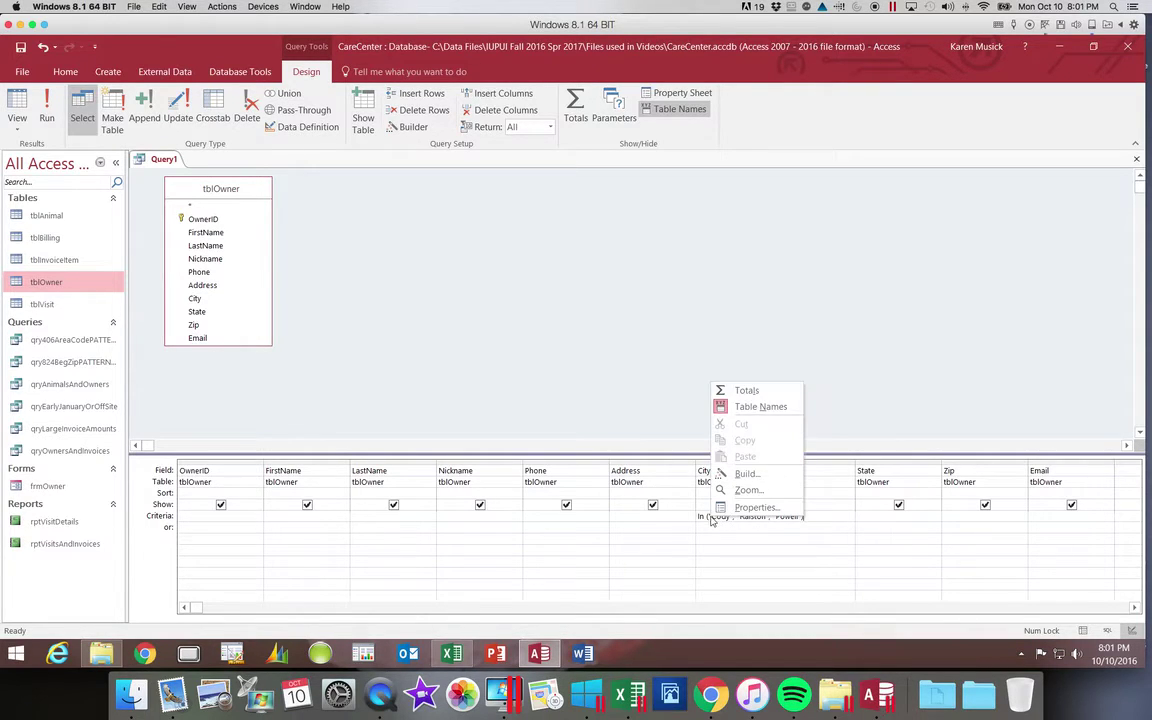
left_click(746, 489)
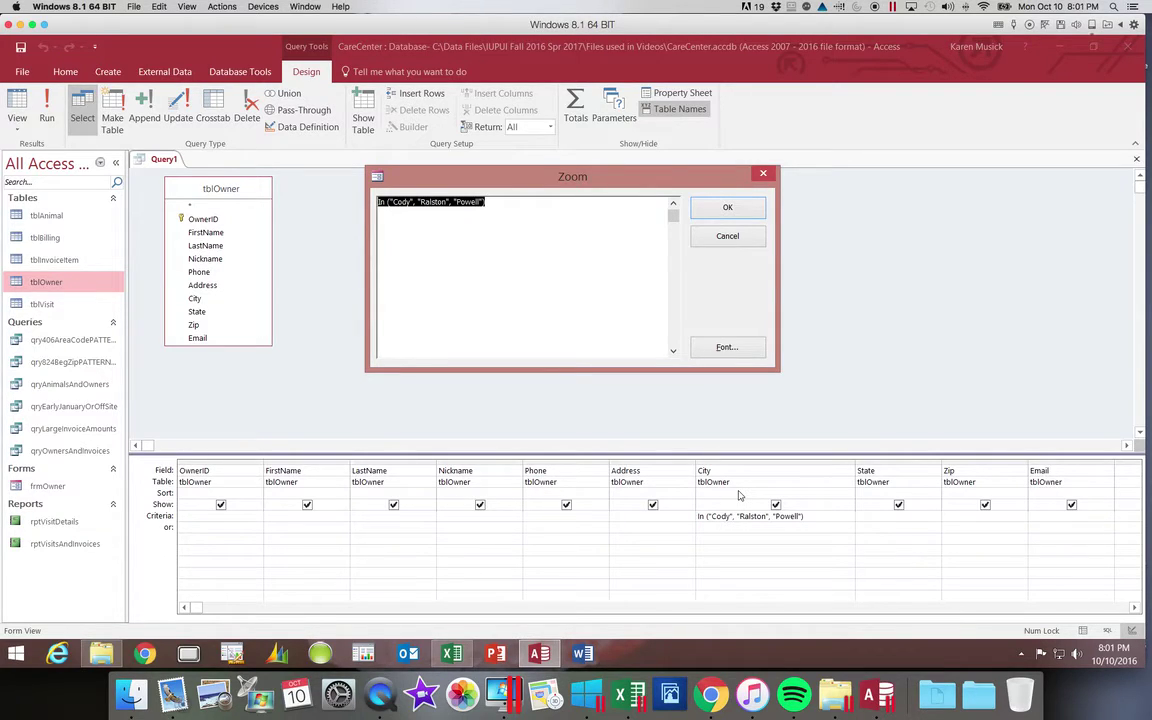
left_click(731, 208)
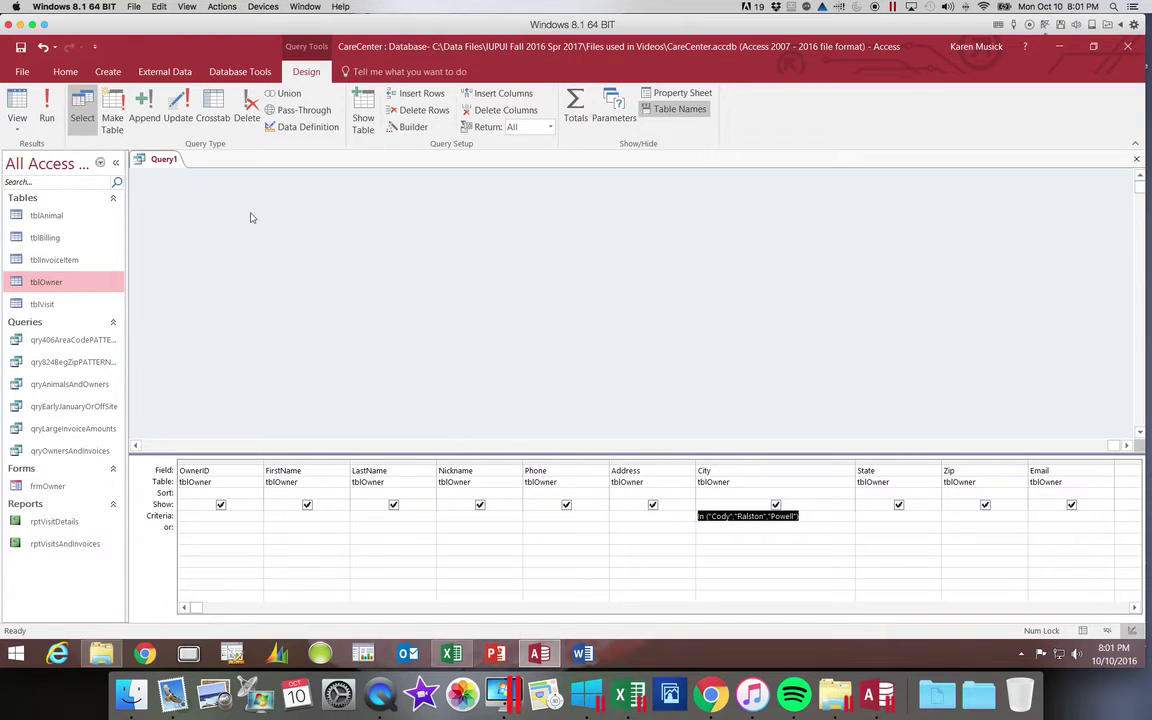
Run the owner query, save it as qryCodyRalstonPowellOwnersLIST and close it
left_click(50, 96)
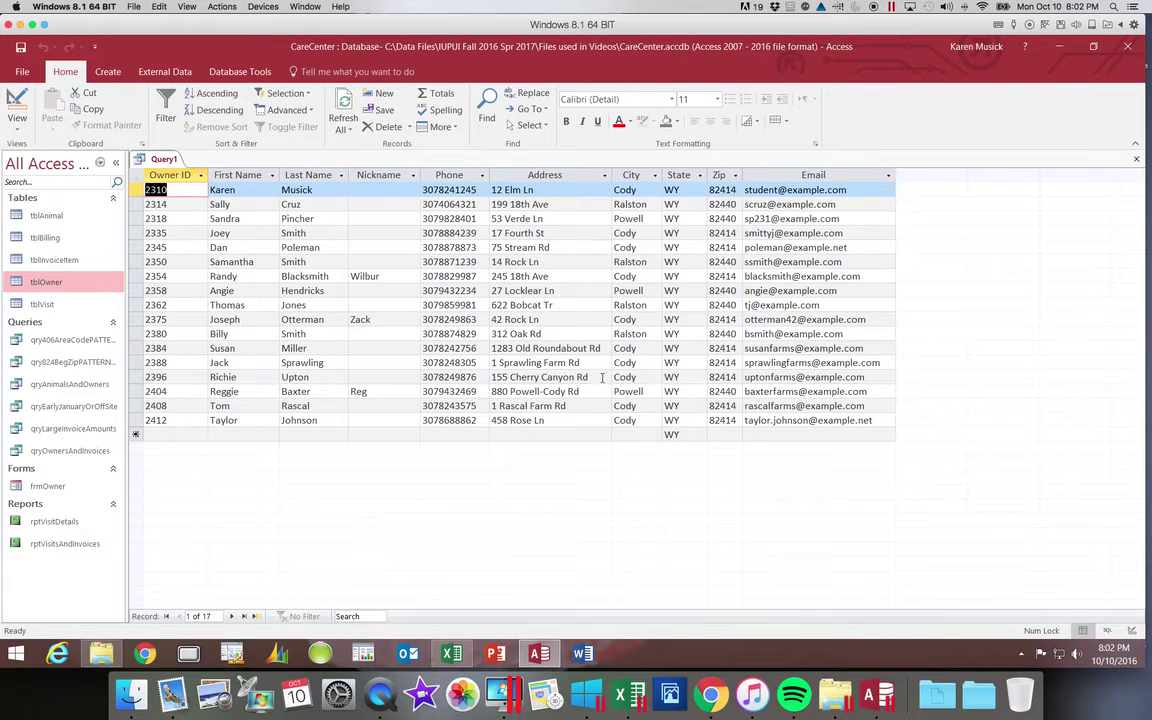
left_click(20, 47)
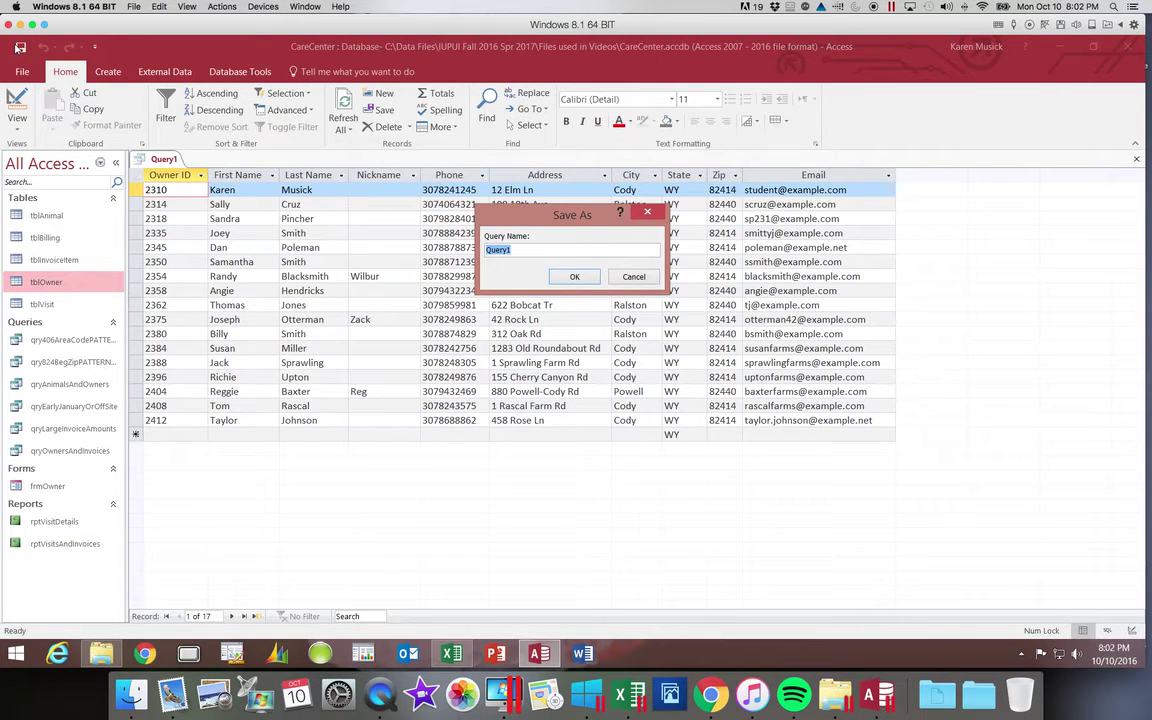
type("qryCodyRalston")
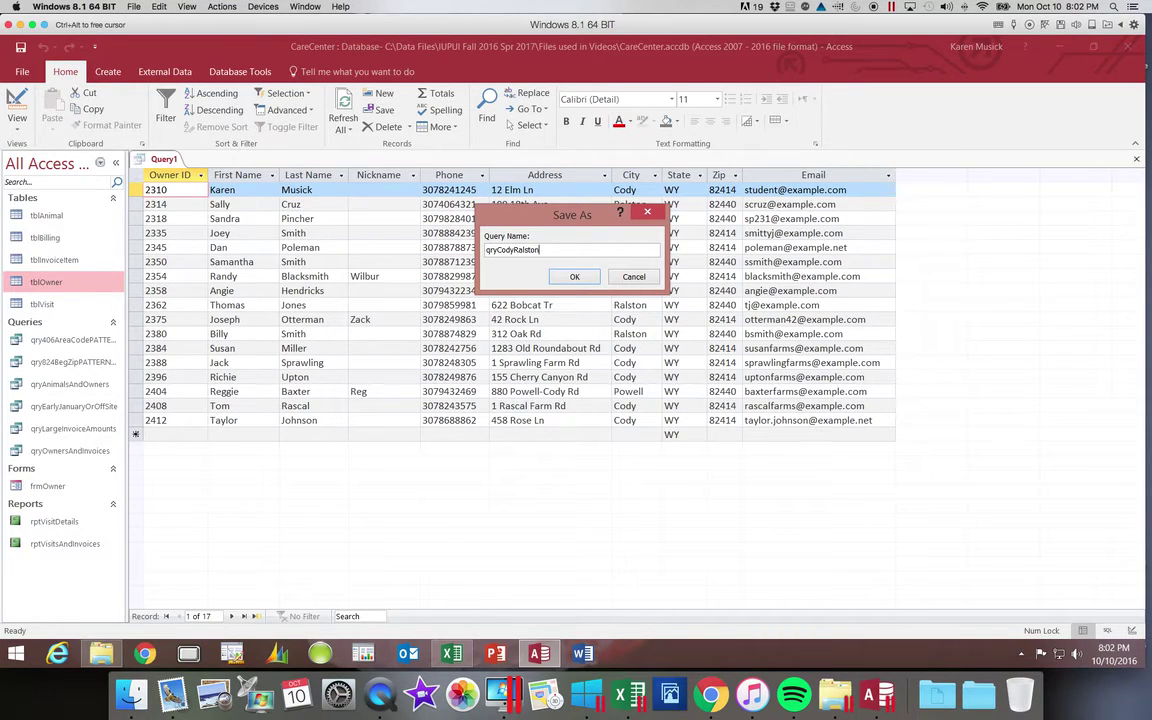
type("PowellOwnersLIST")
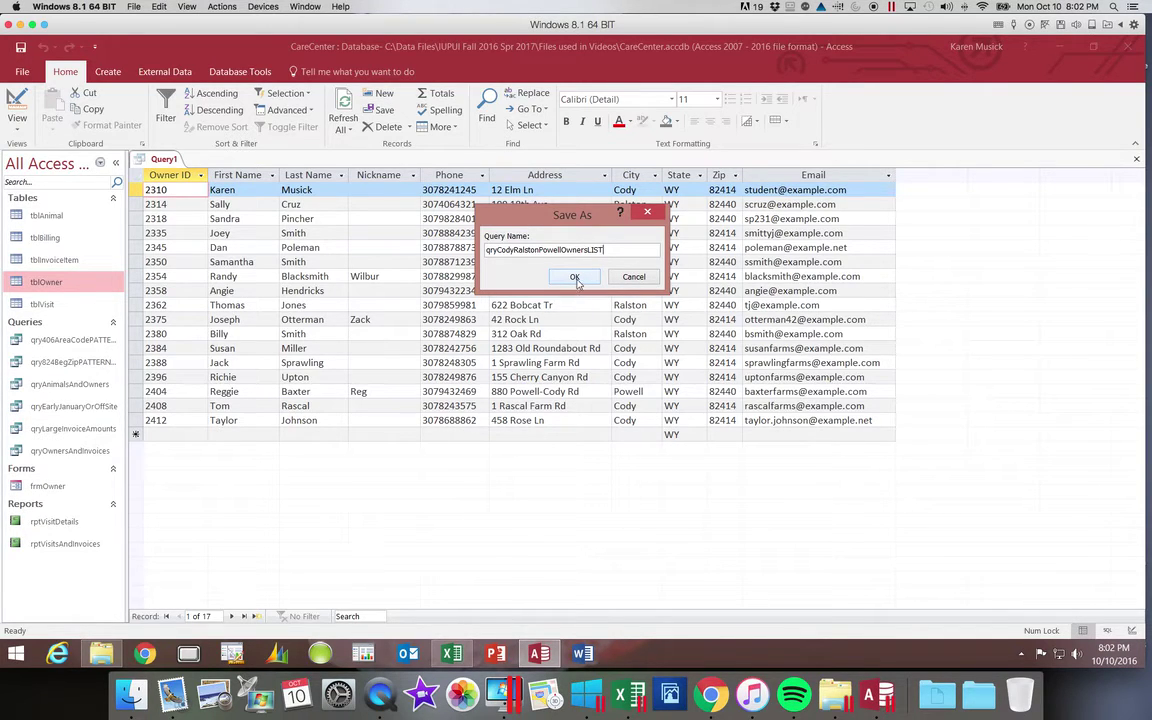
left_click(575, 278)
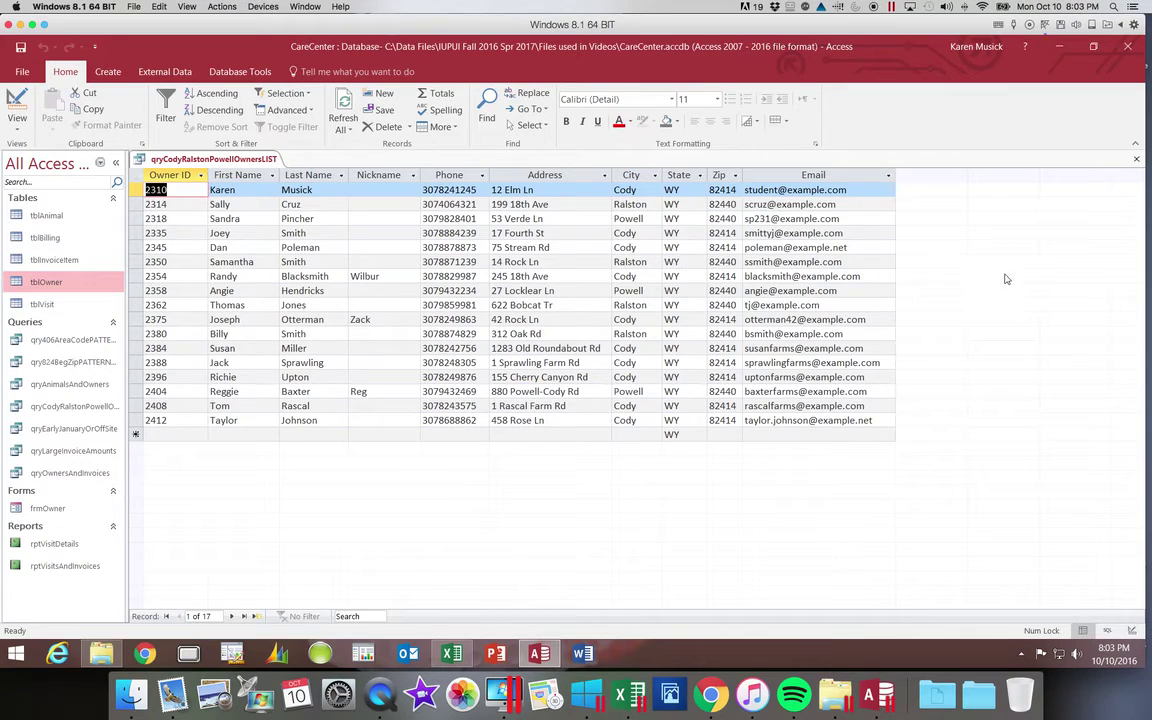
left_click(1136, 159)
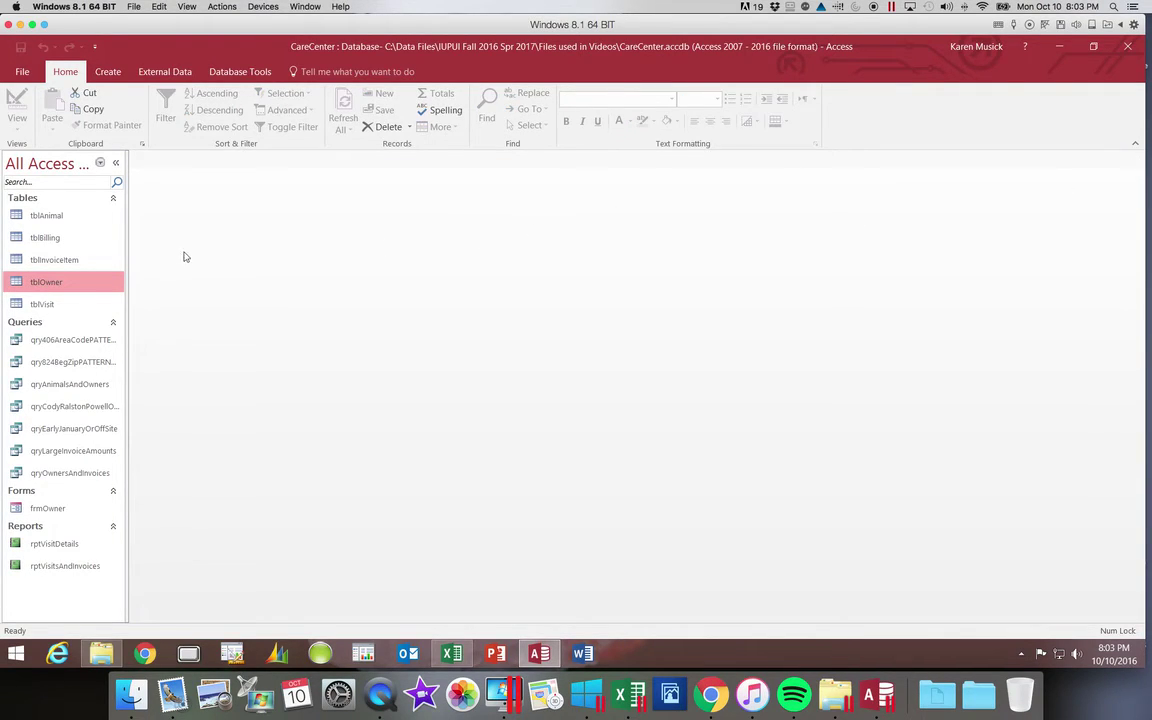
Open the tblBilling table to review its invoice fields and values, and close it
left_click(47, 239)
double_click(47, 239)
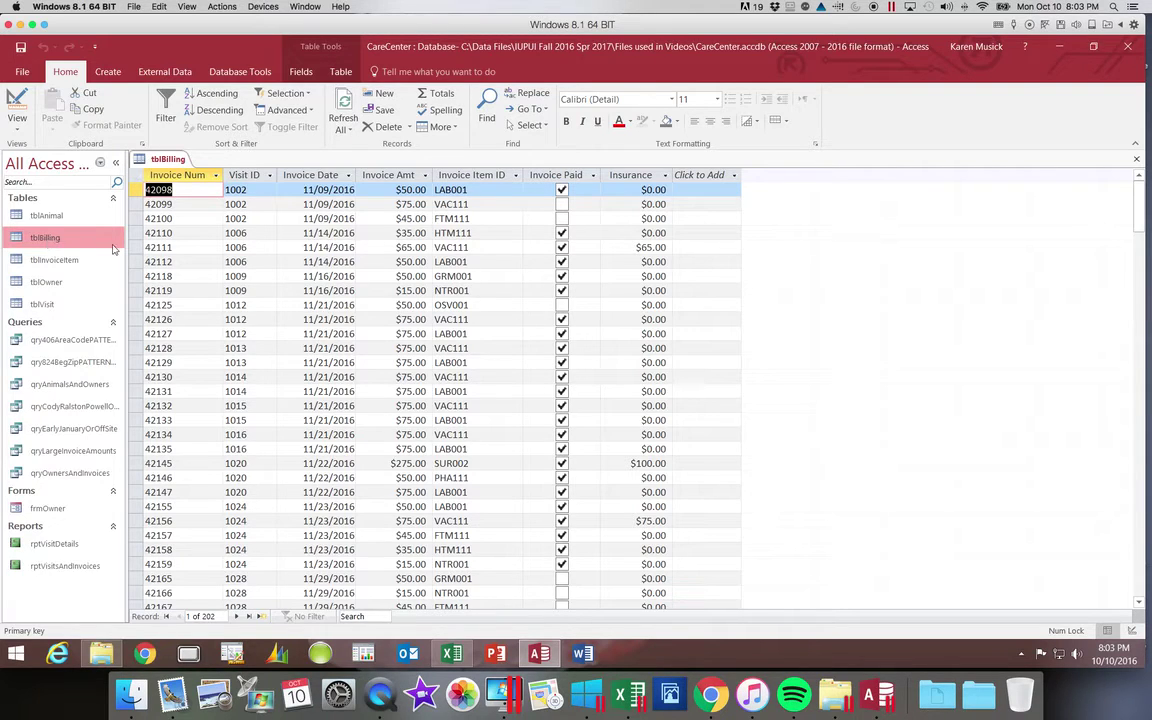
left_click(1136, 160)
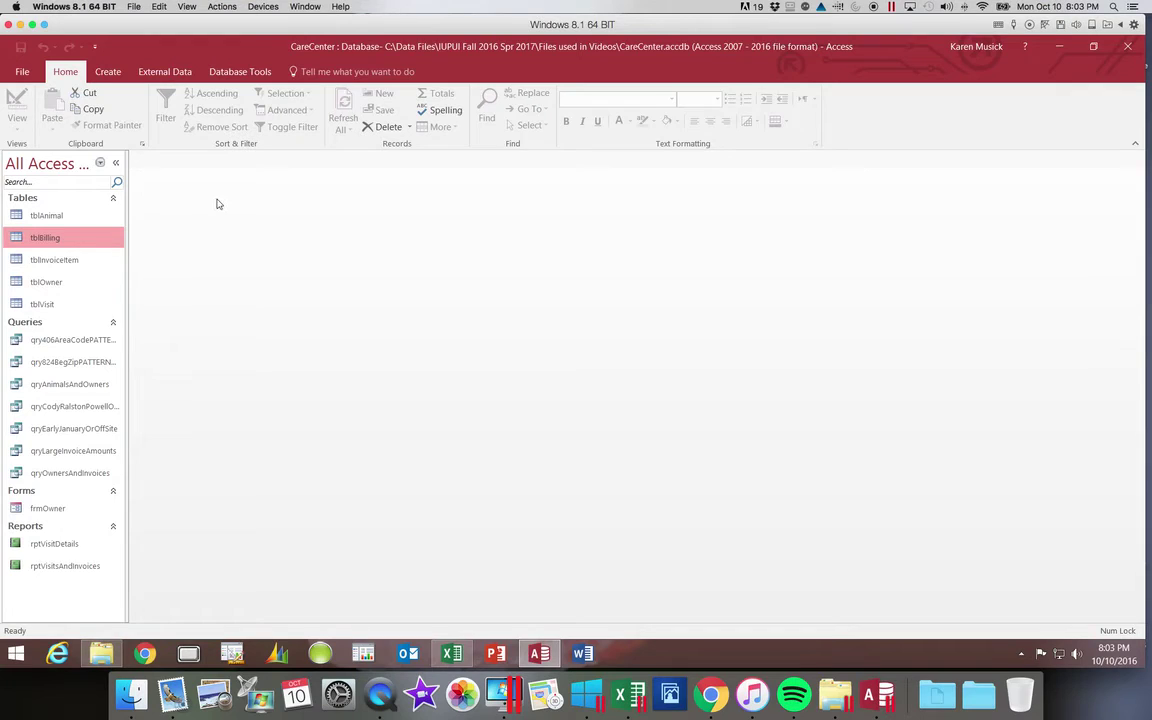
Create a new query in design view based on tblBilling and enlarge the table's field list to show all fields
left_click(112, 72)
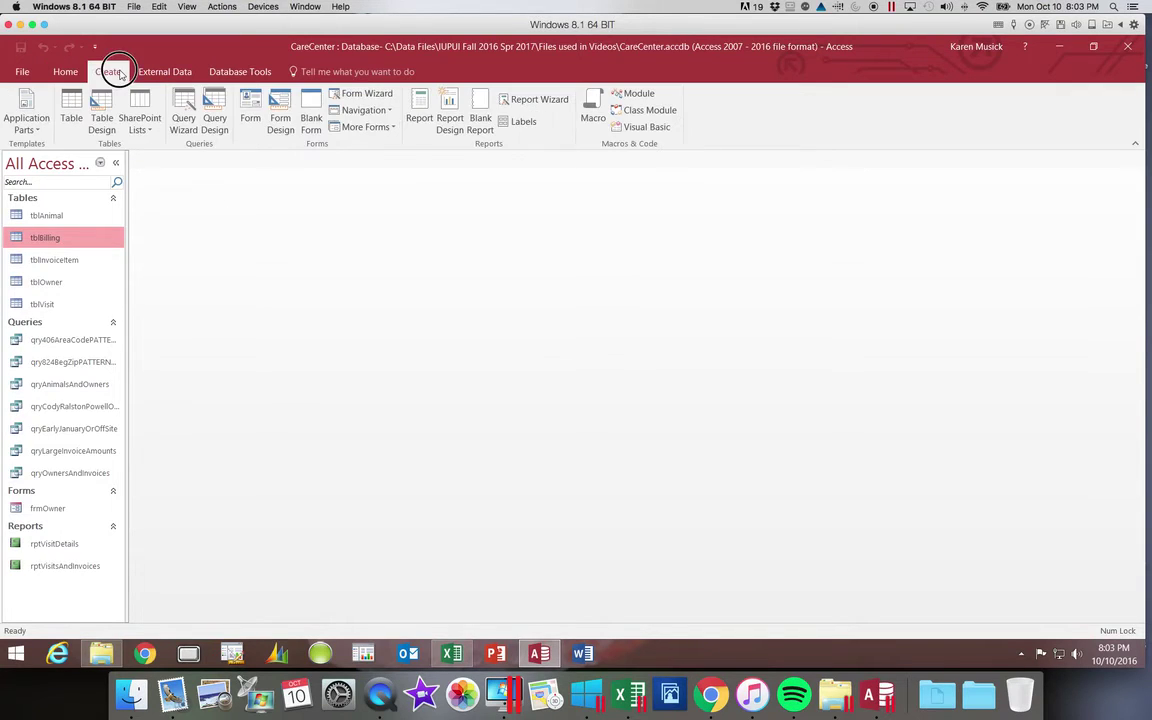
left_click(217, 112)
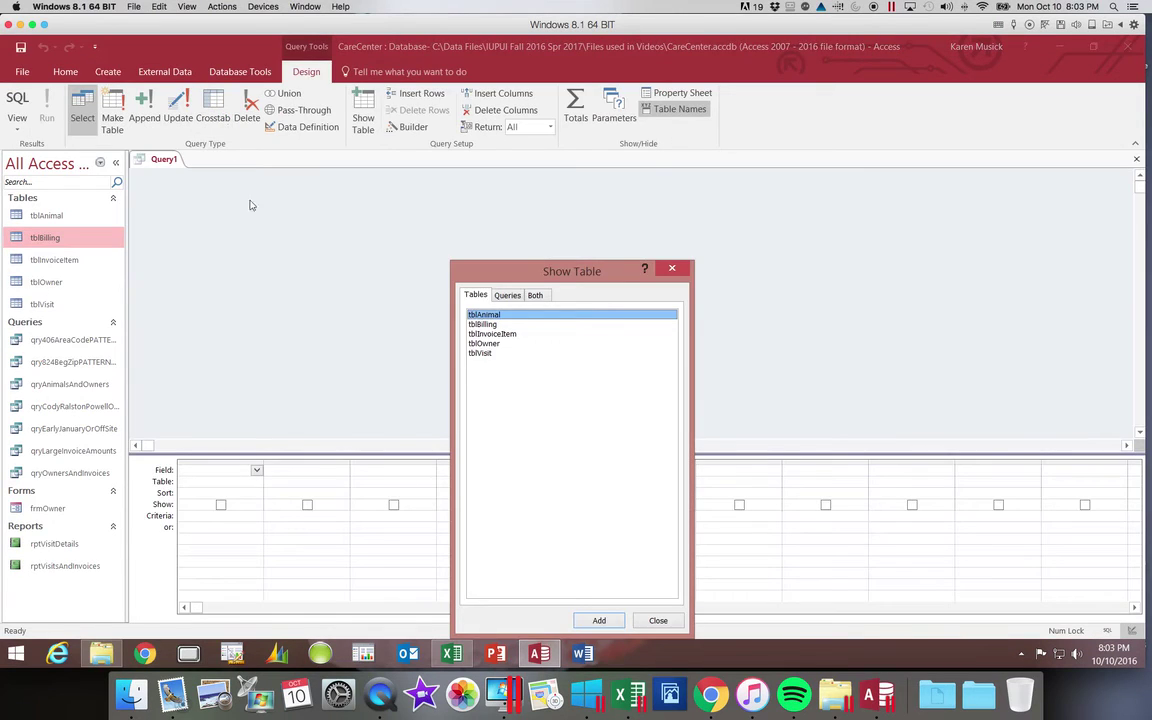
double_click(484, 324)
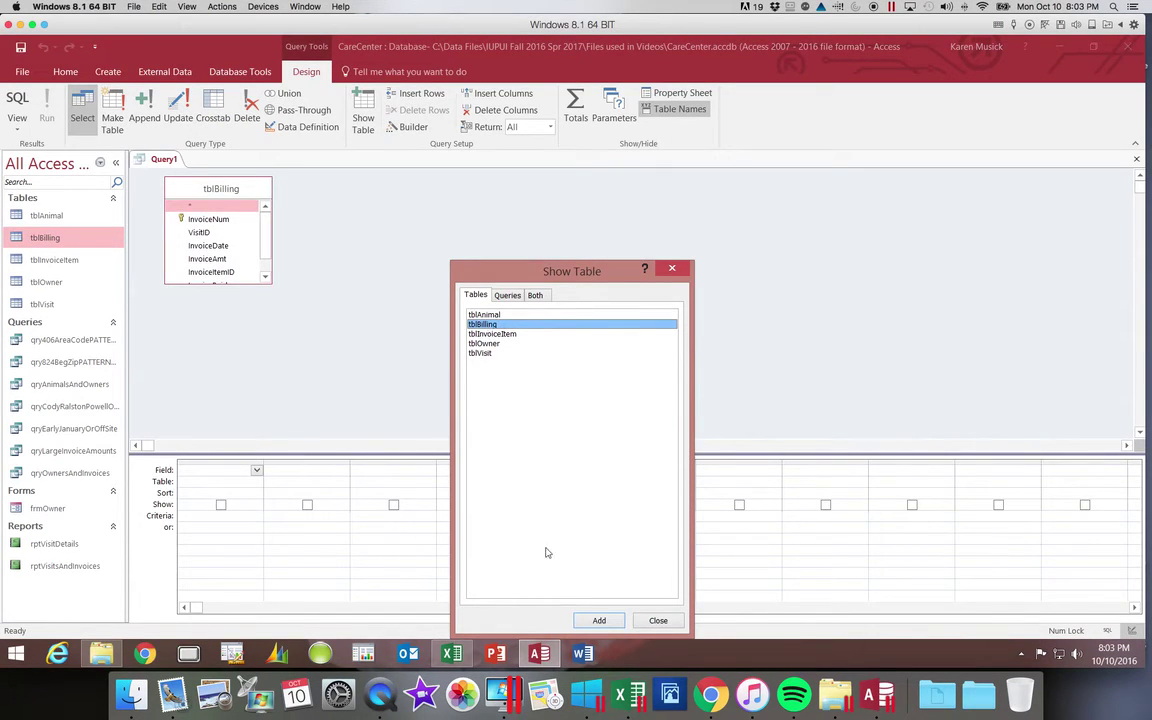
left_click(658, 620)
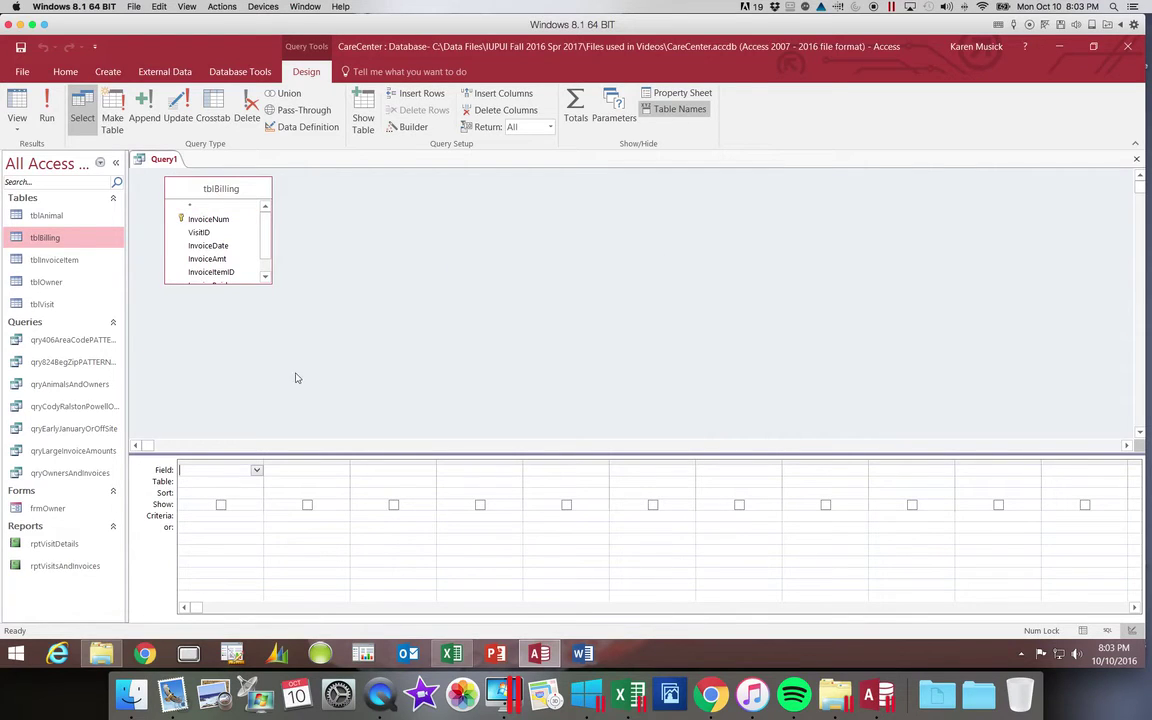
left_click(248, 284)
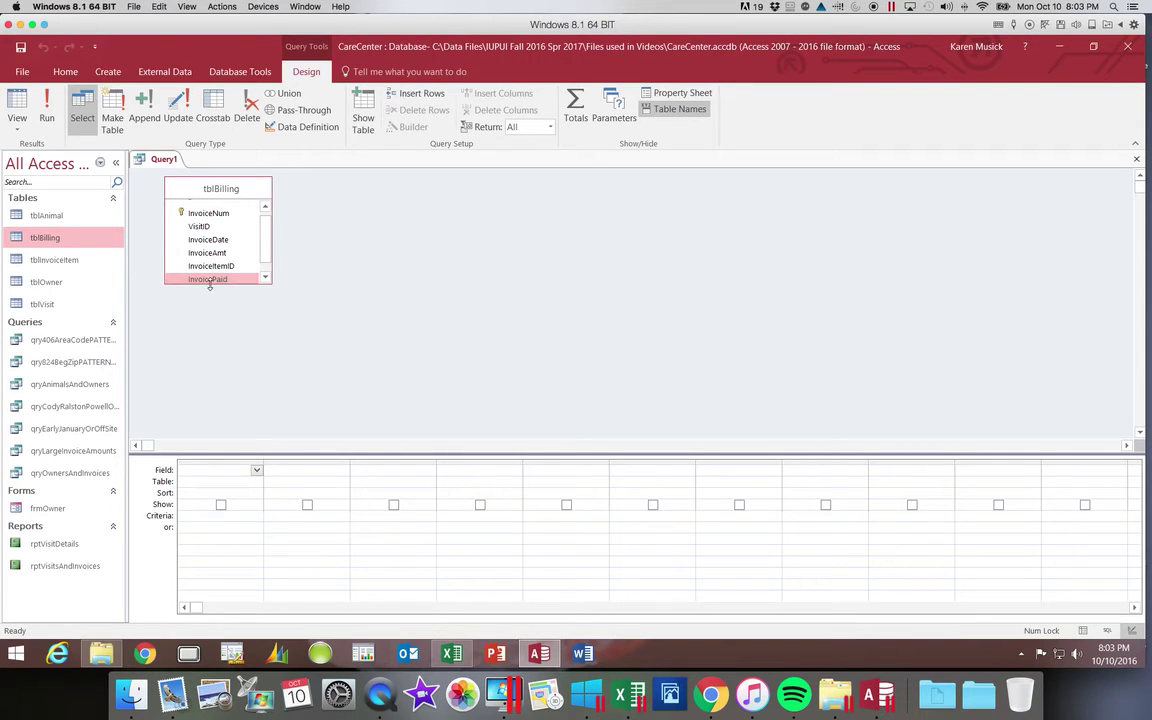
left_click_drag(210, 287, 210, 316)
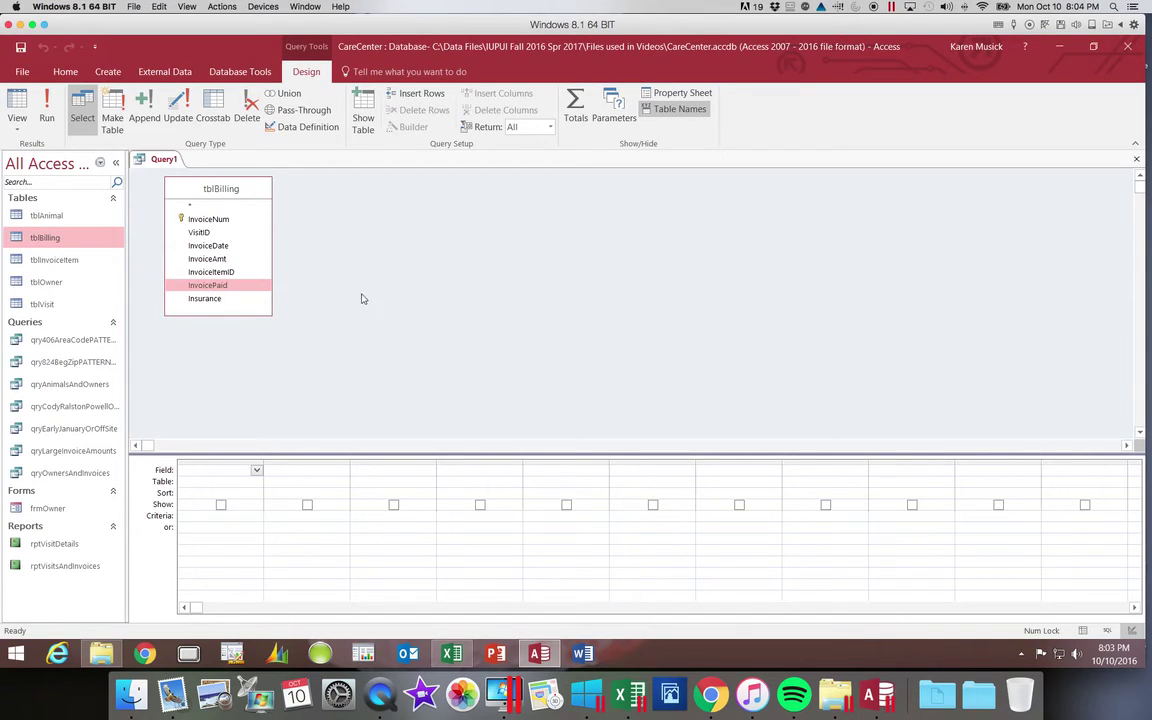
Add all tblBilling fields to the design grid and enter the criterion In (35,45,50) for InvoiceAmt
double_click(224, 190)
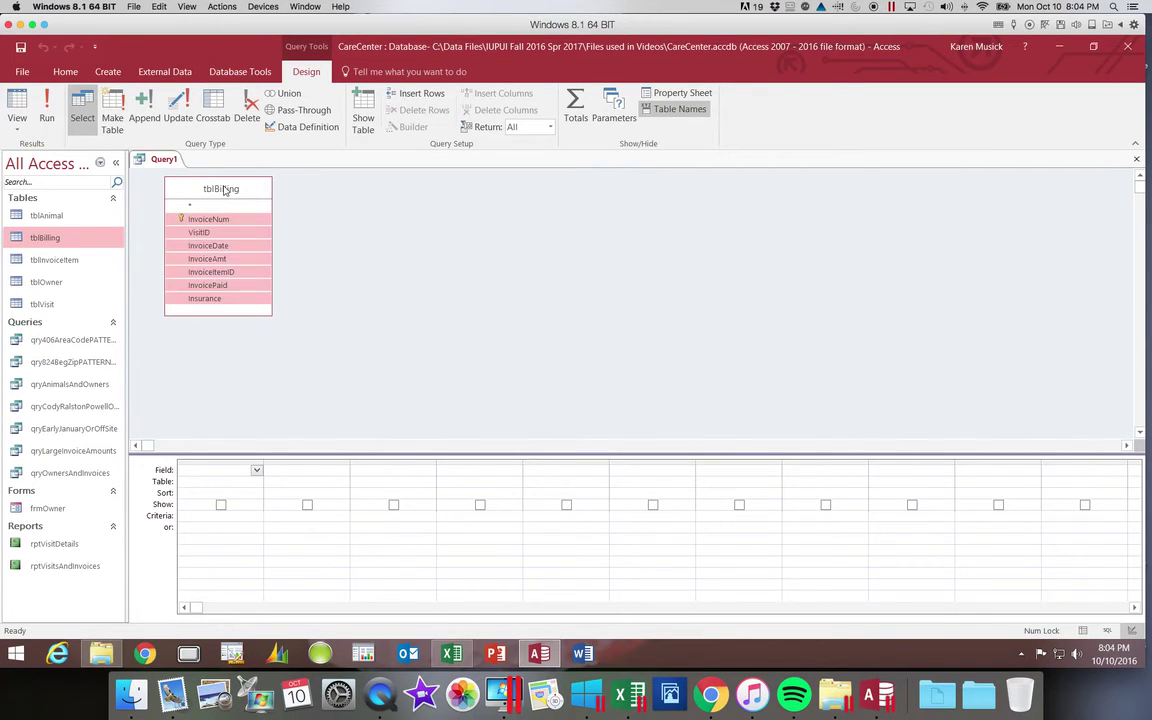
left_click_drag(204, 220, 206, 470)
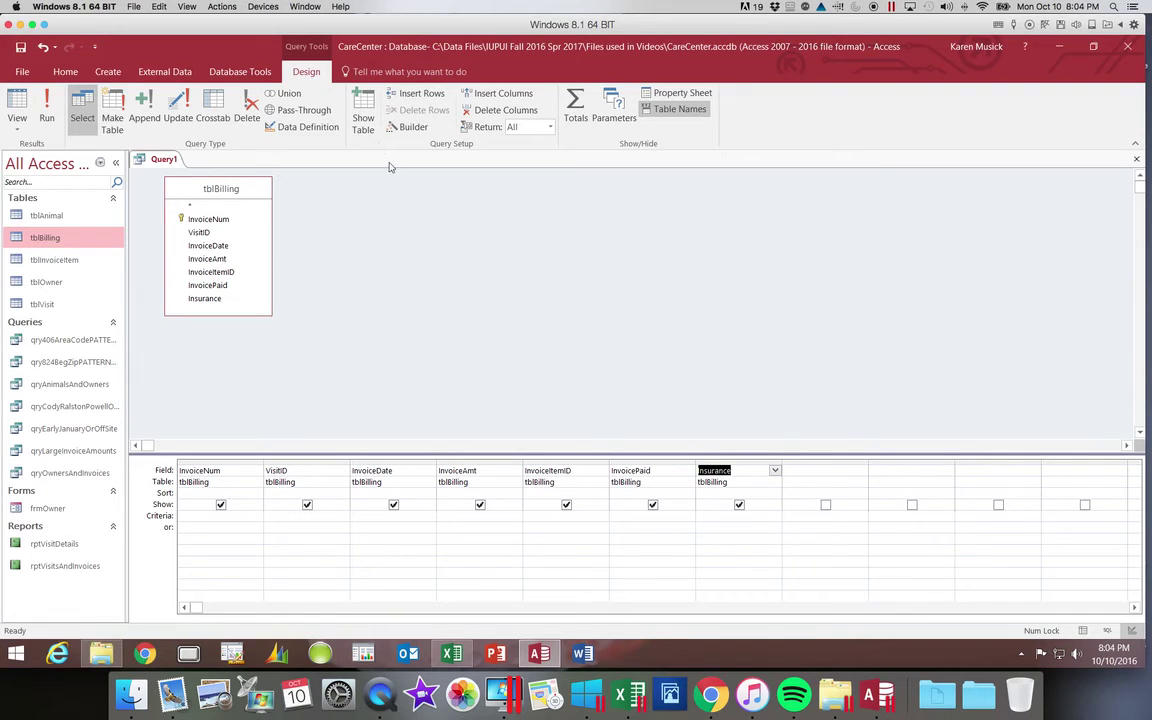
left_click(442, 512)
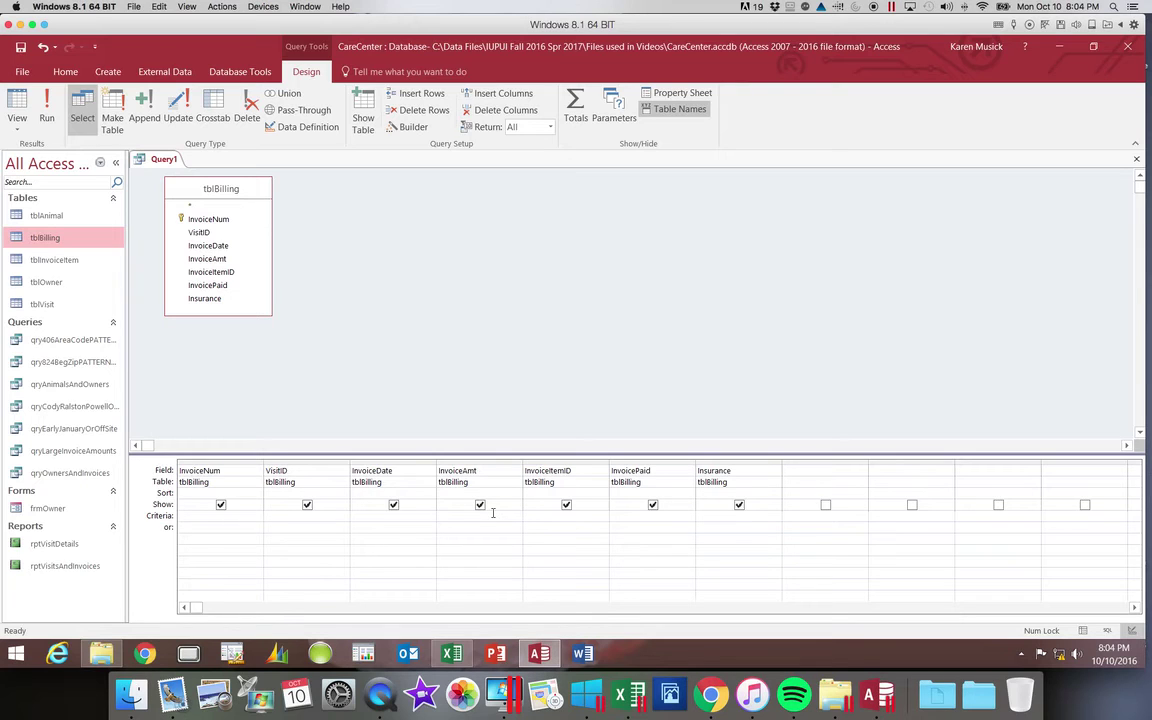
type("In (")
type("35,45,50)")
Run the billing query and save it as qryInvoiceAmtLIST
left_click(47, 110)
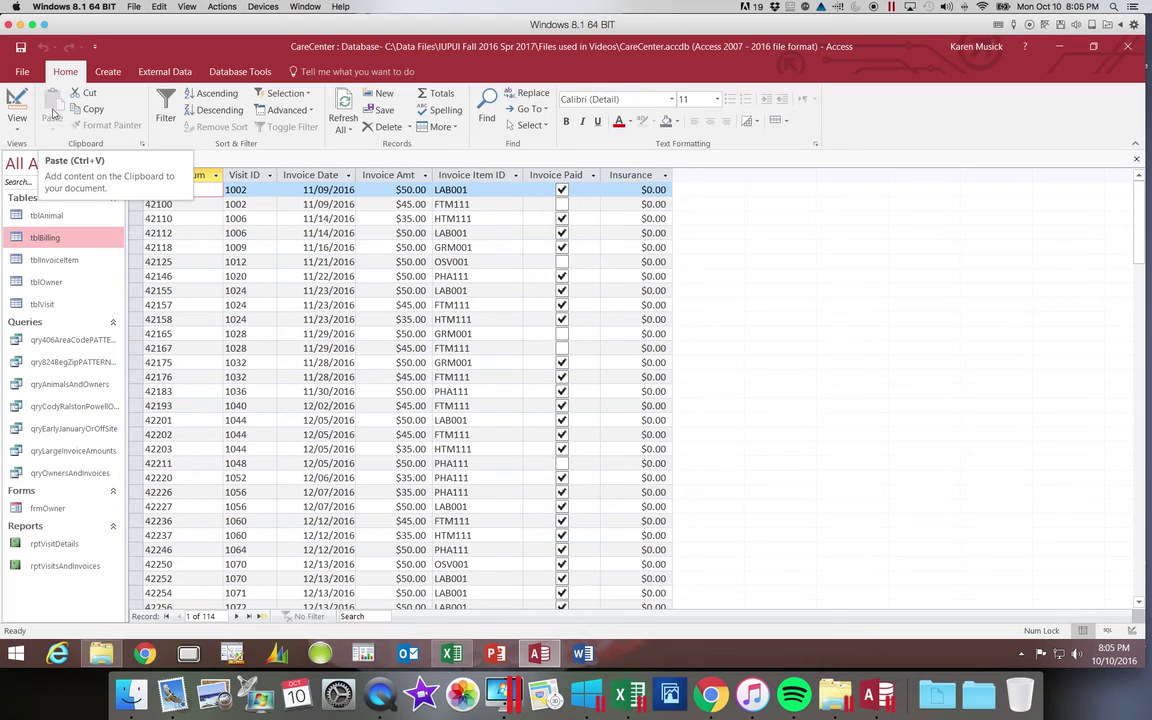
left_click(19, 50)
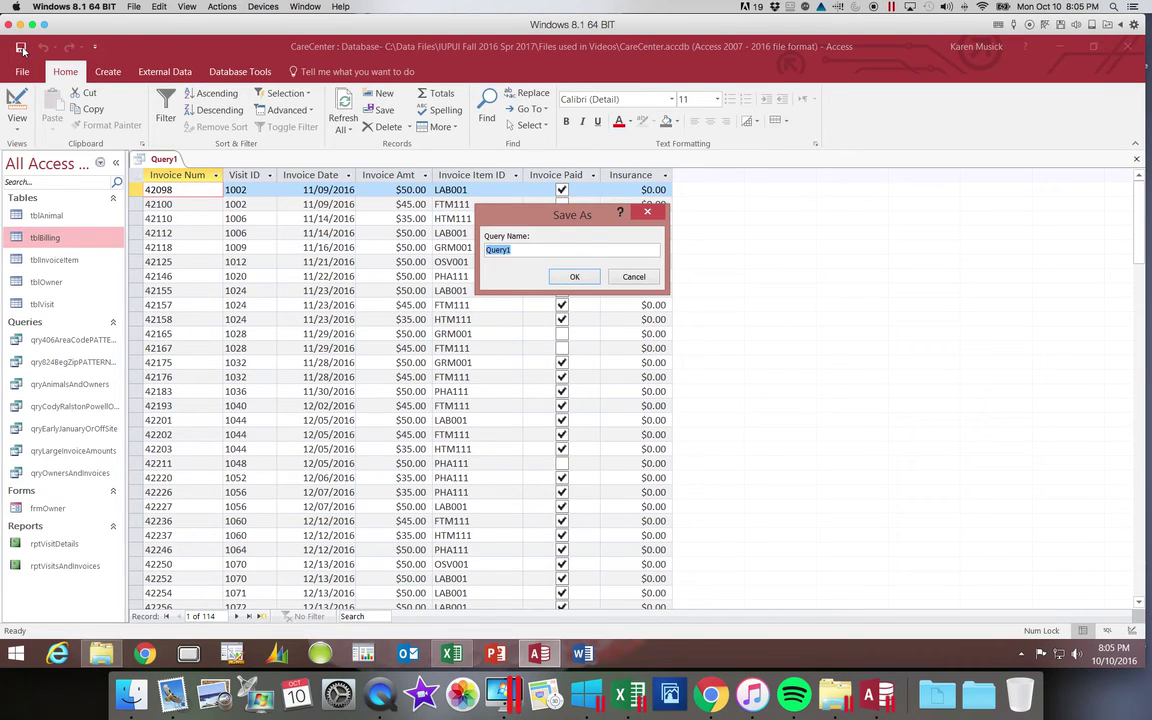
key("BackSpace")
type("qryInvoiceAmt")
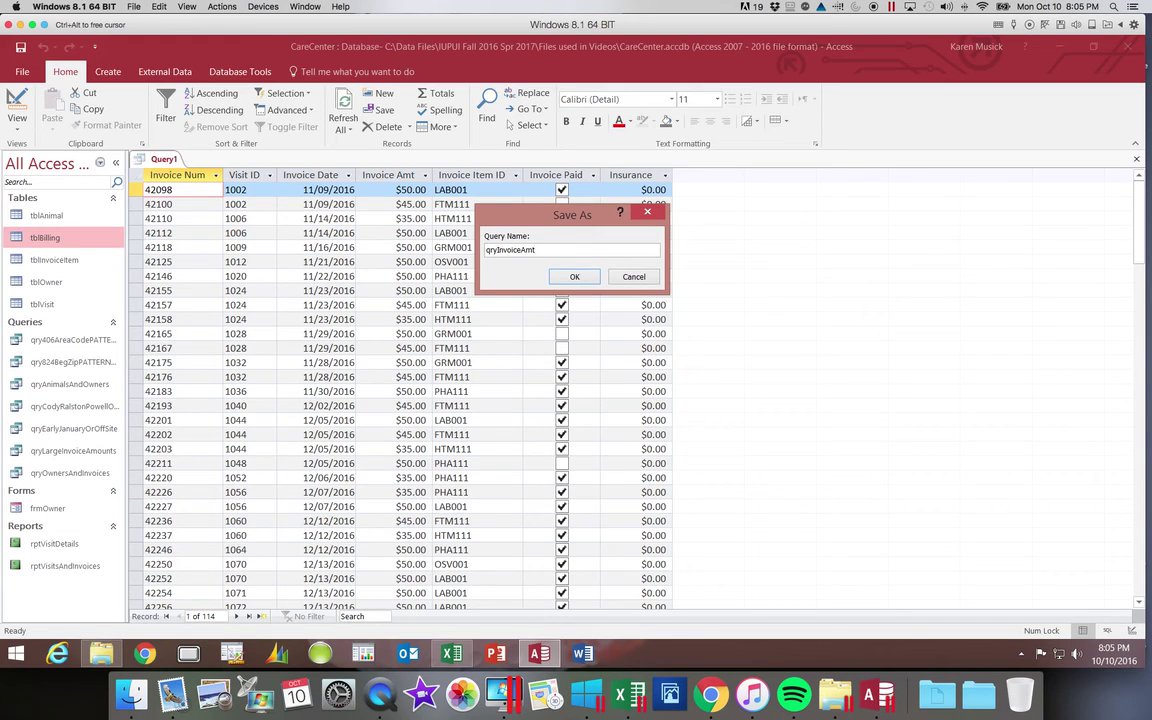
type("LIST")
left_click(573, 277)
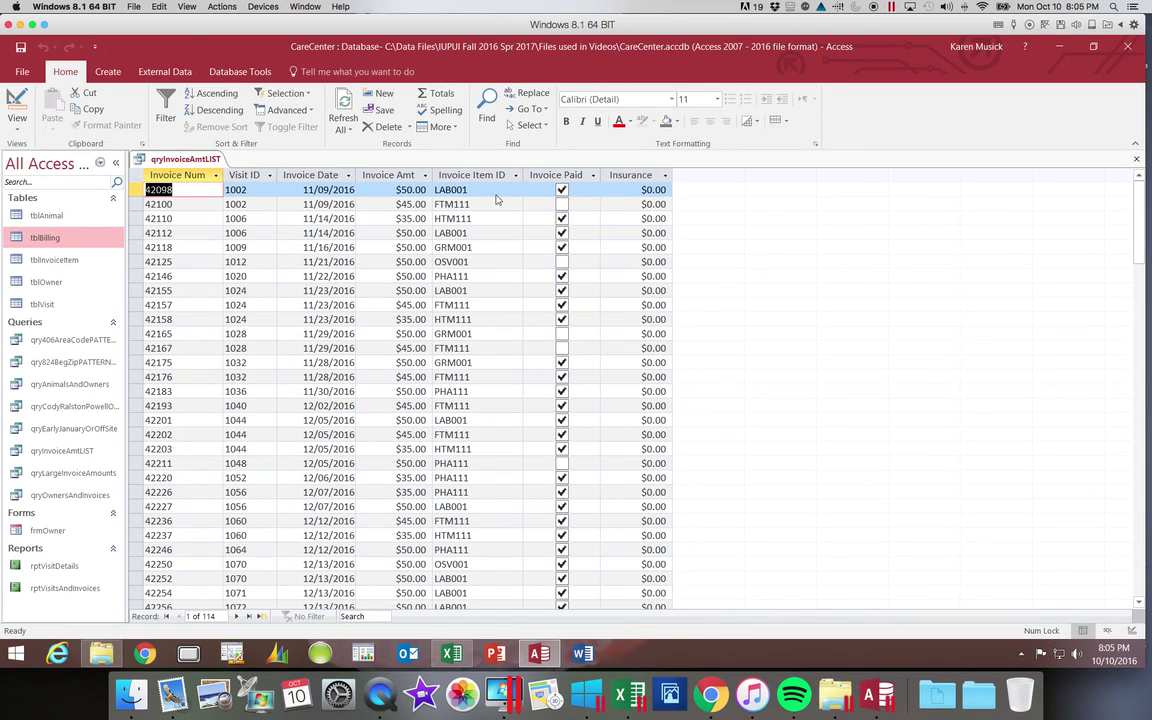
Switch to the Access Video Headers.xlsx workbook in Excel to review the rules for text and numeric list criteria
left_click(468, 658)
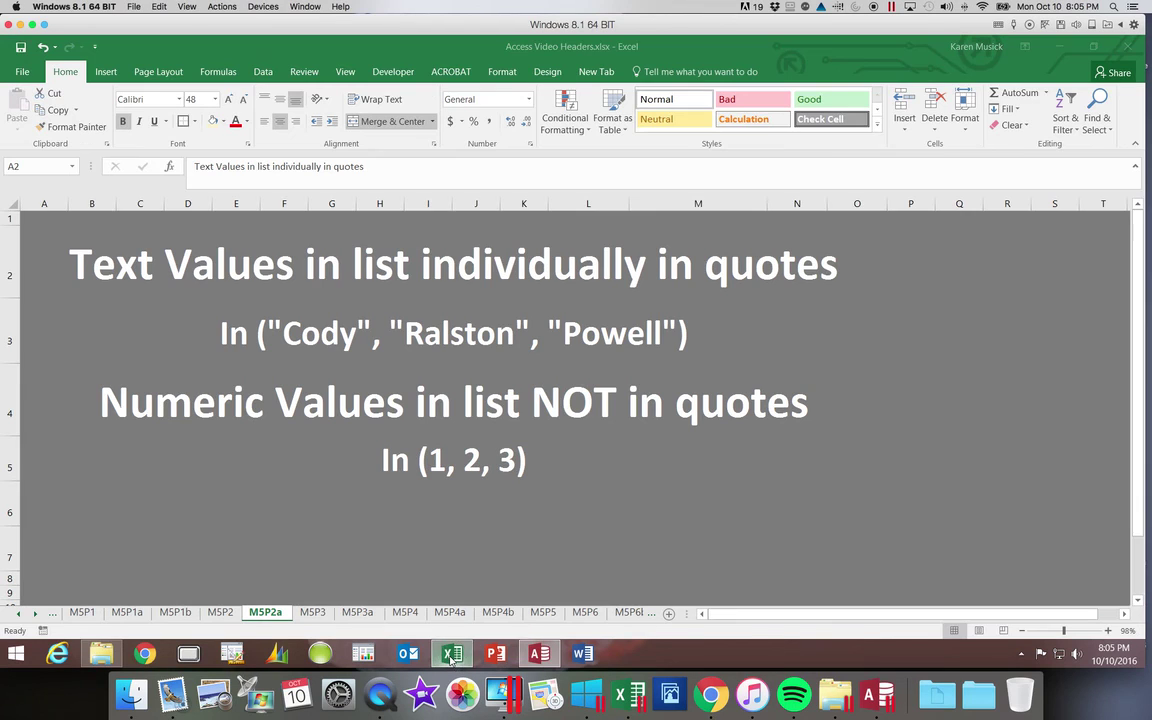